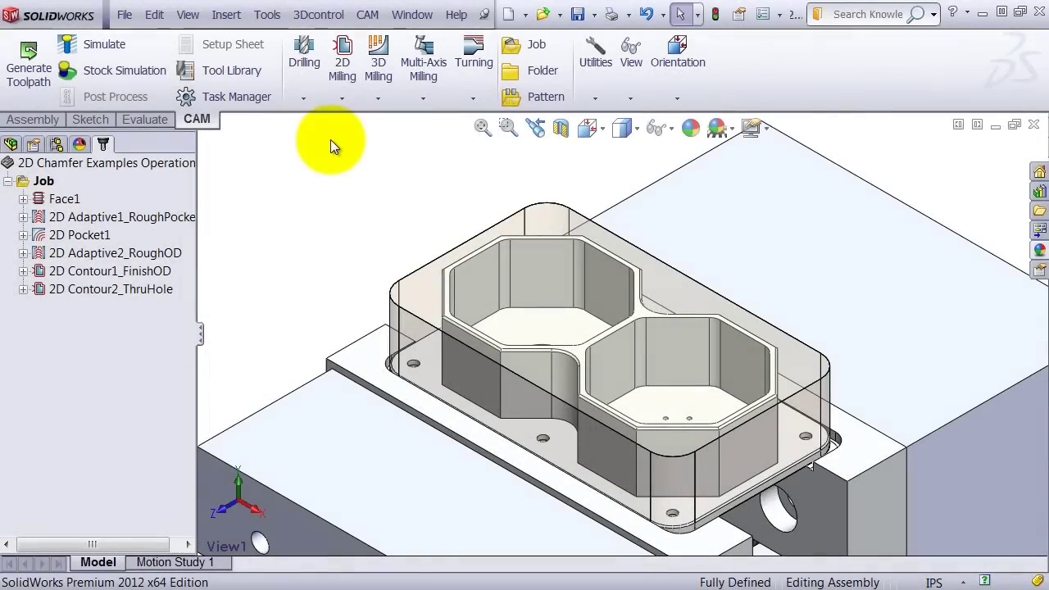
# Start a new 2D Contour operation (2D Contour5) from the 2D Milling list on the CAM ribbon
pyautogui.click(342, 62)
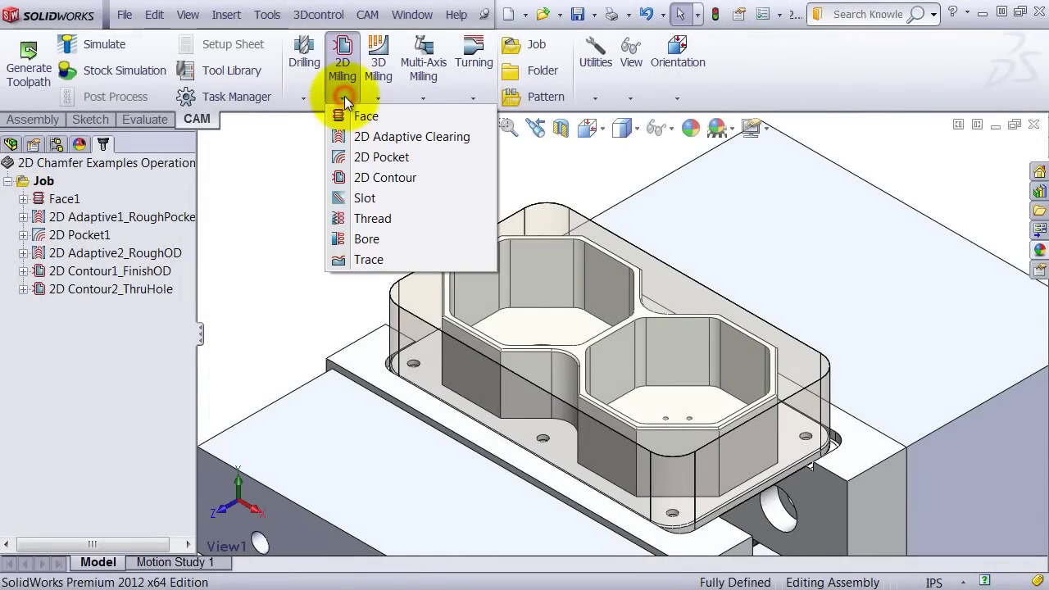
pyautogui.click(359, 176)
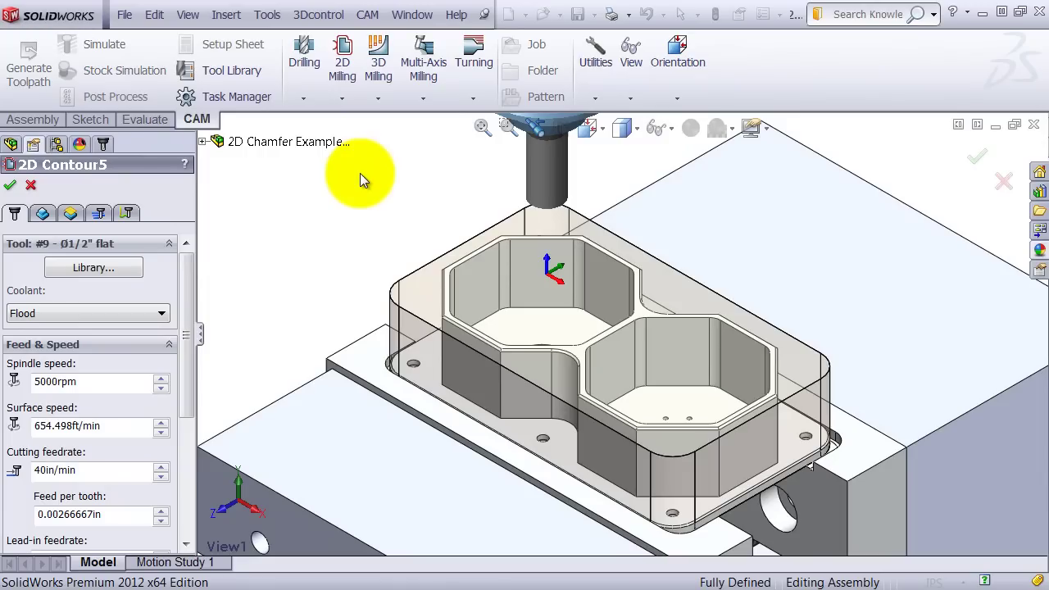
# Pick tool #27, the Ø5/16" 45° chamfer mill, review its Chamfer Mill settings, and assign it
pyautogui.click(110, 272)
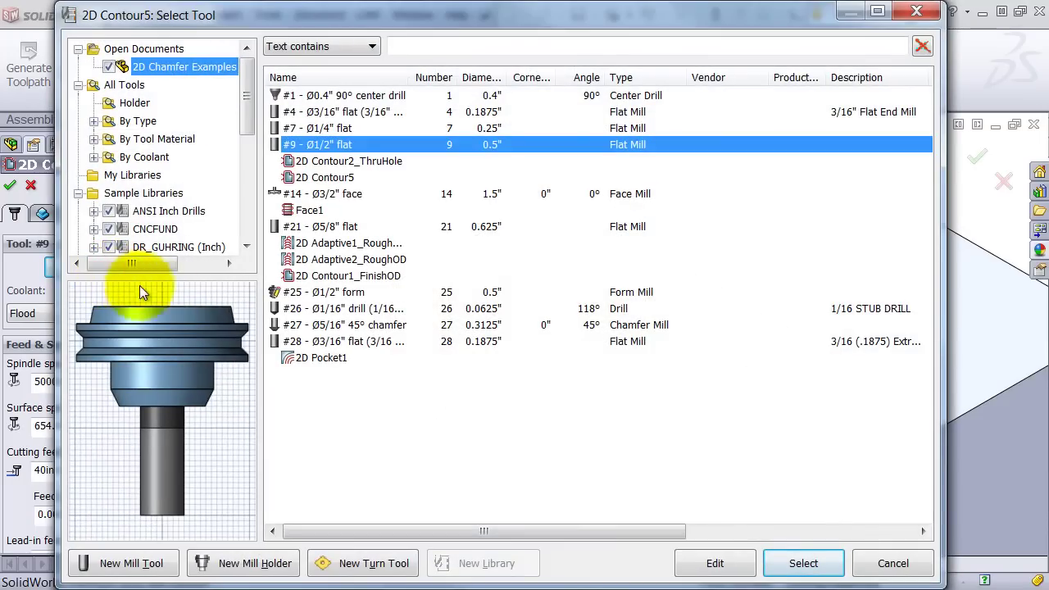
pyautogui.click(312, 326)
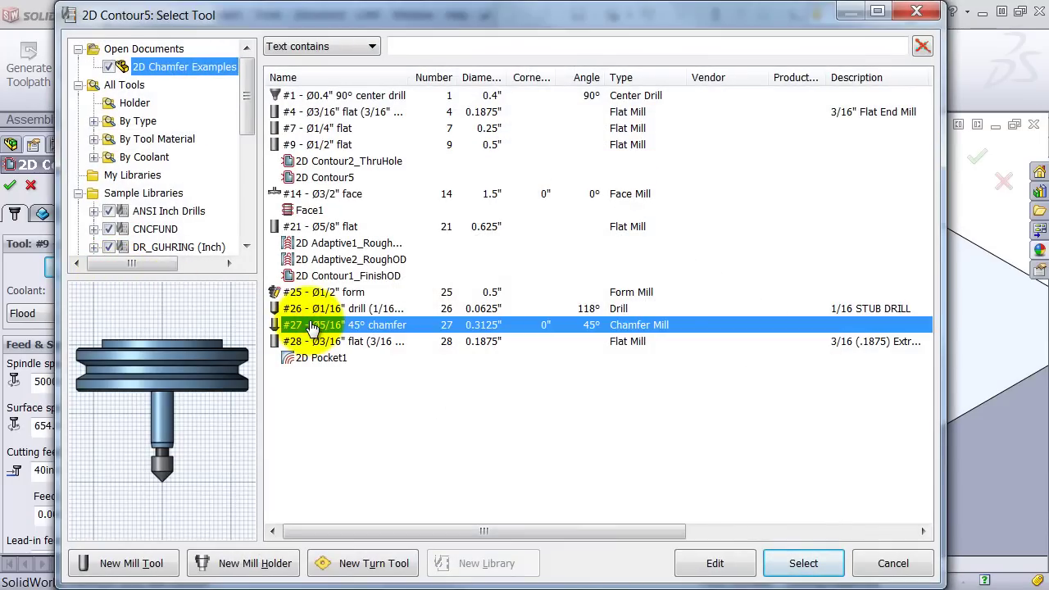
pyautogui.click(713, 564)
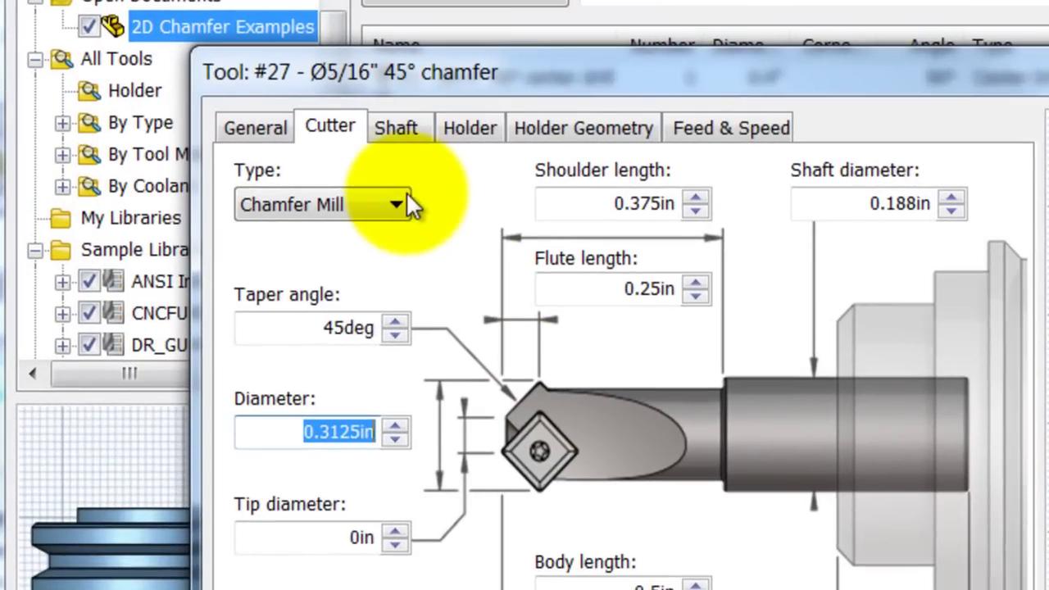
pyautogui.click(292, 168)
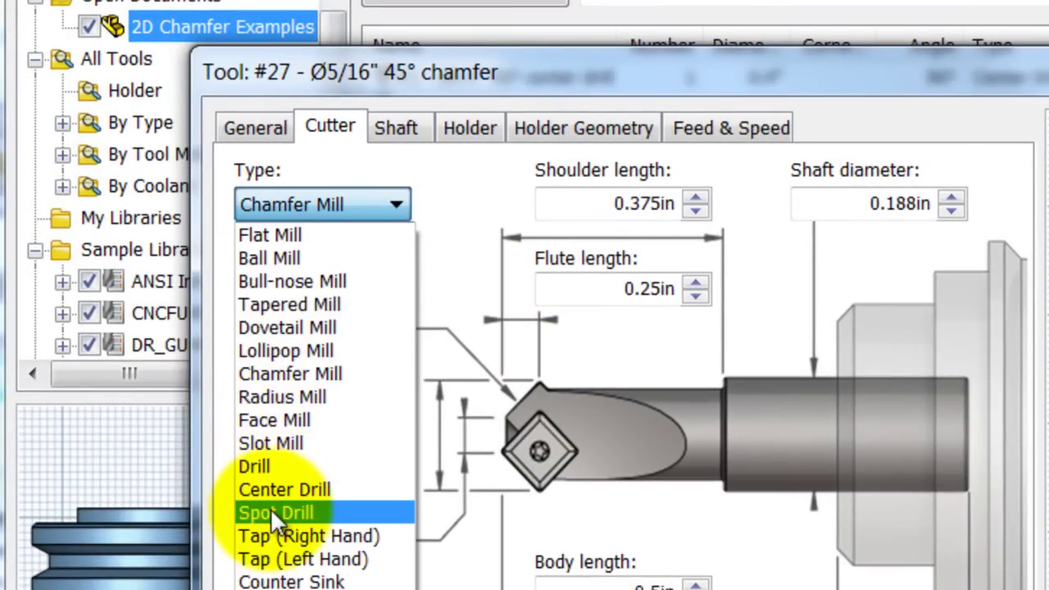
pyautogui.click(367, 206)
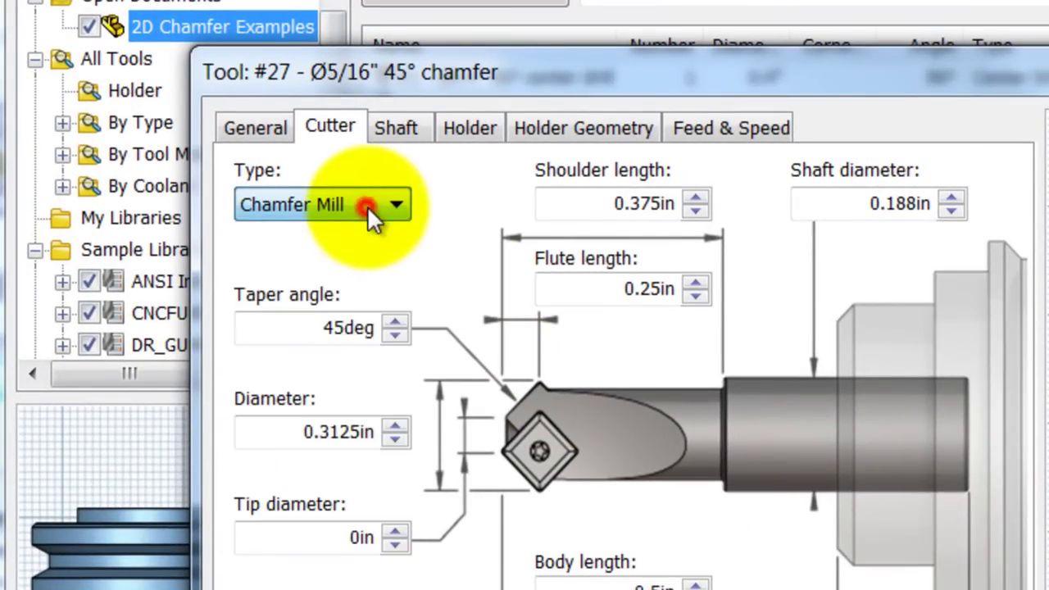
pyautogui.click(329, 538)
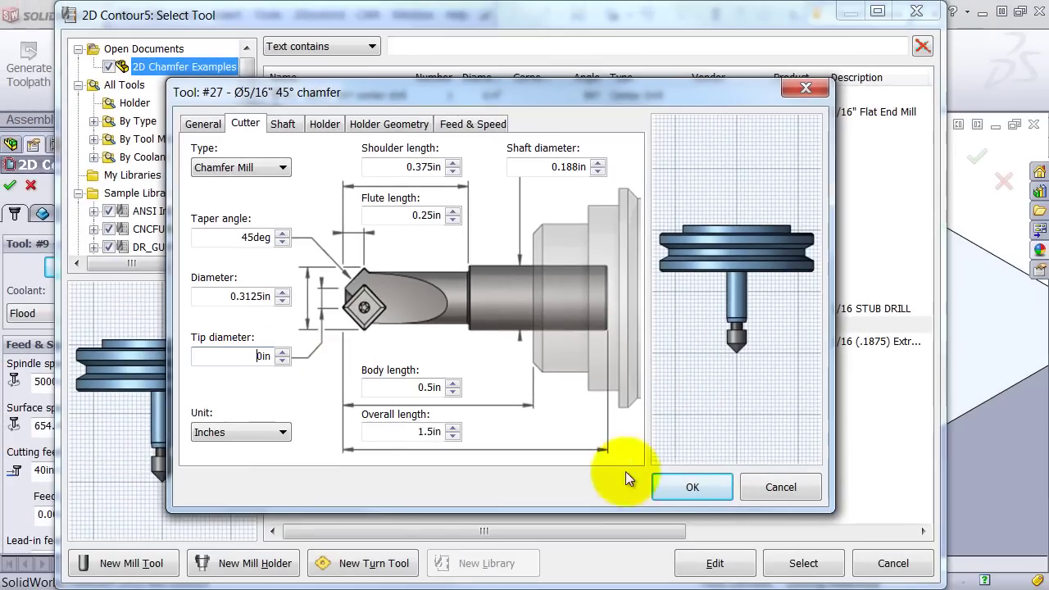
pyautogui.click(690, 488)
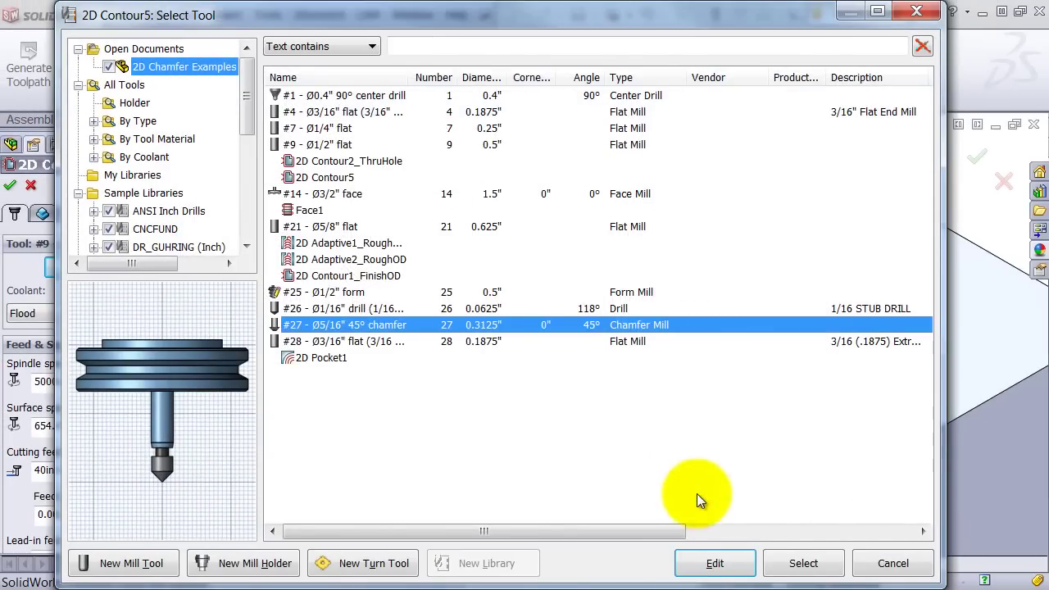
pyautogui.click(802, 565)
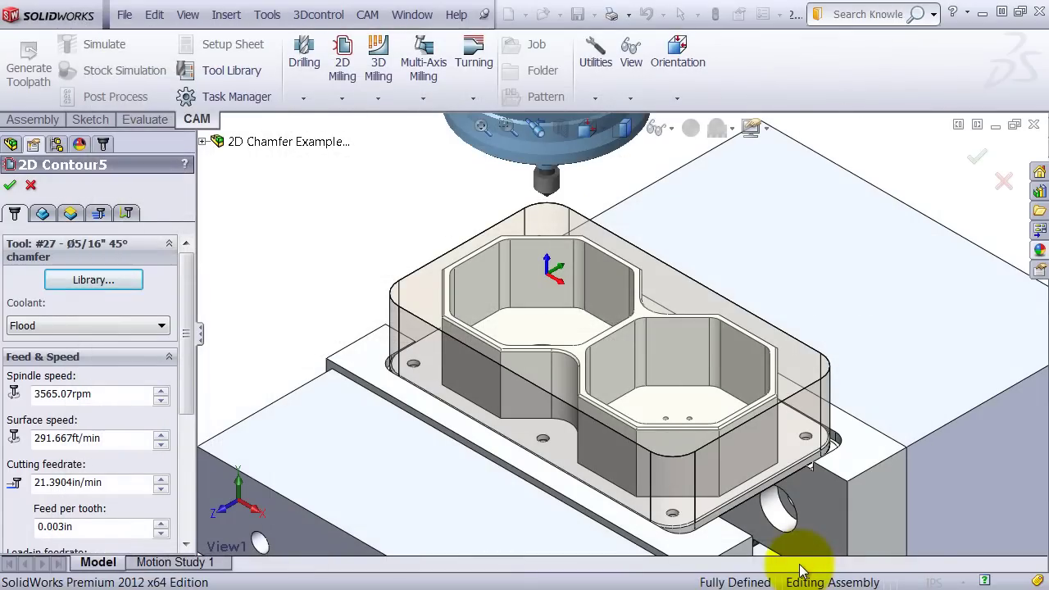
pyautogui.press('space')
pyautogui.doubleClick(831, 465)
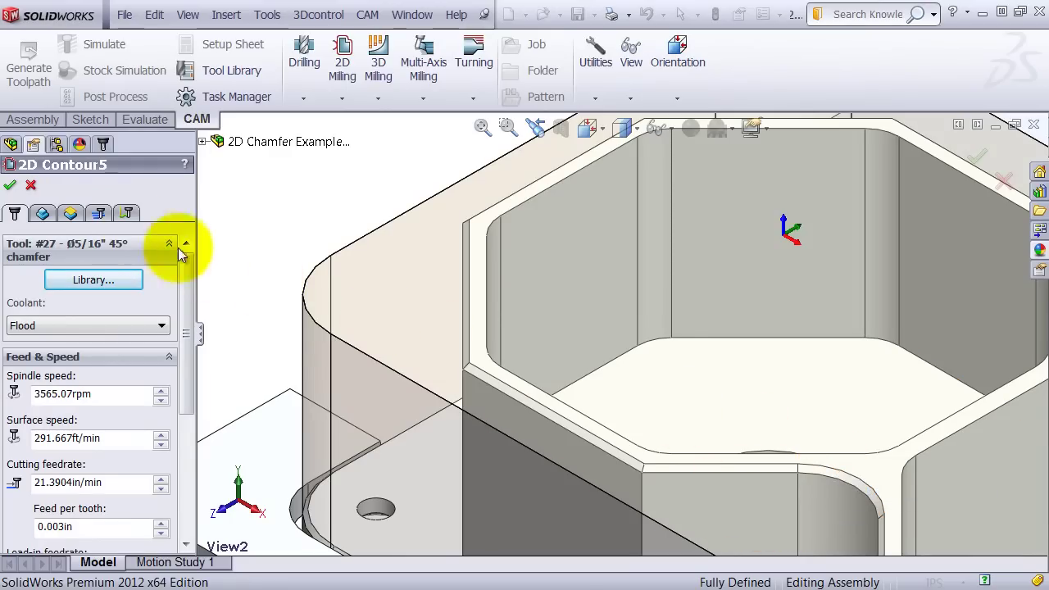
pyautogui.click(47, 215)
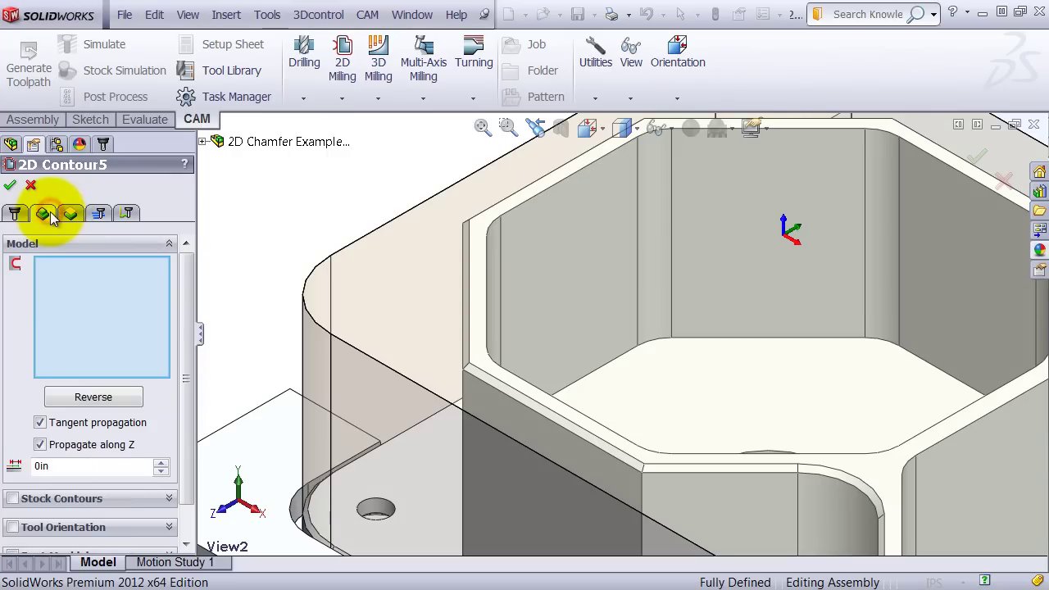
pyautogui.click(607, 461)
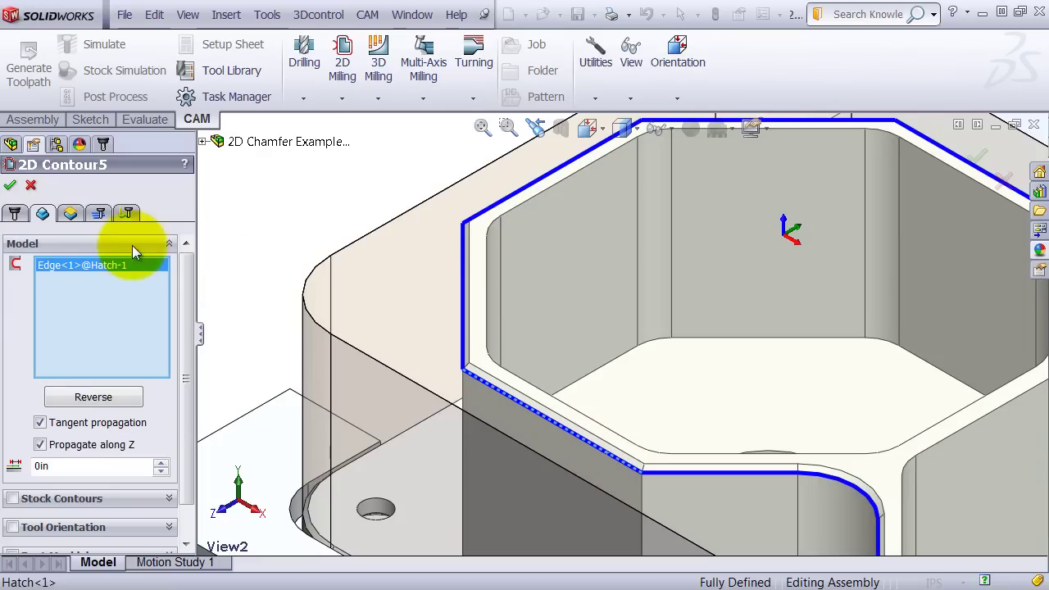
pyautogui.click(99, 213)
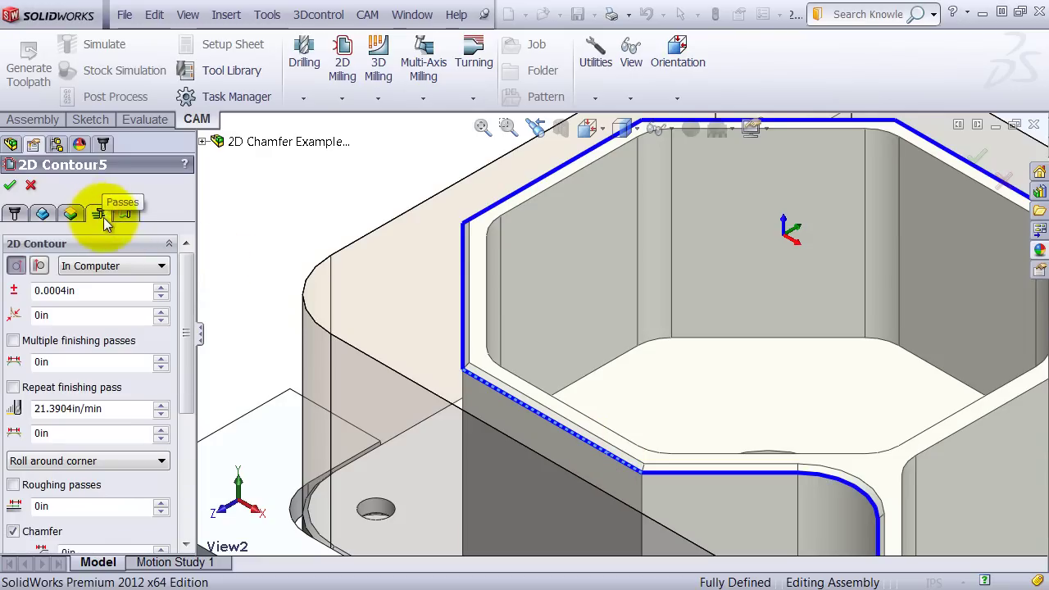
pyautogui.click(182, 295)
# Set the chamfer tip offset to .075 and accept 2D Contour5 to generate its toolpath
pyautogui.moveTo(183, 299); pyautogui.dragTo(185, 370)
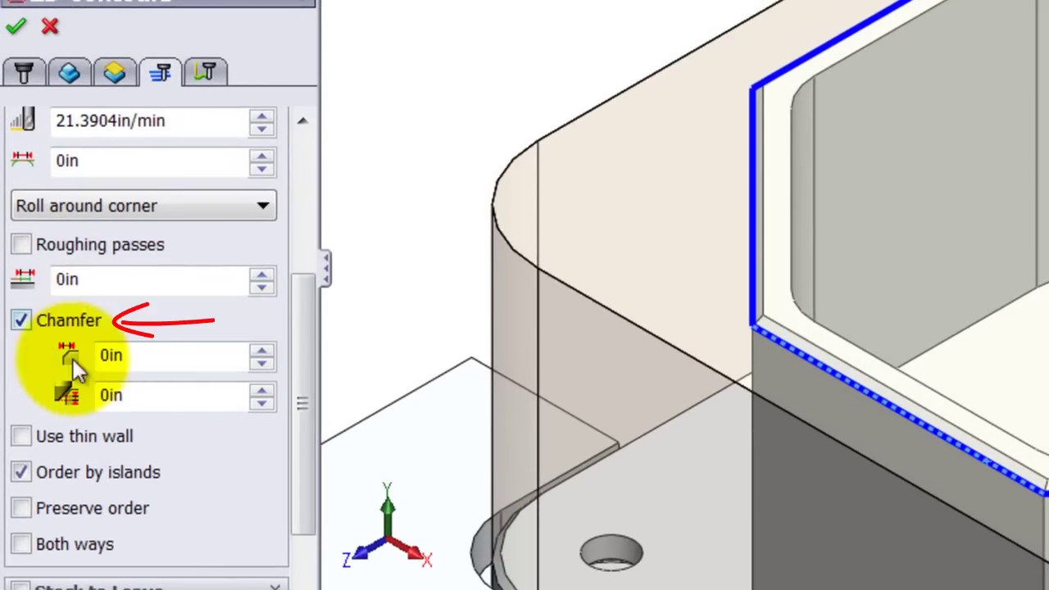
pyautogui.moveTo(141, 395)
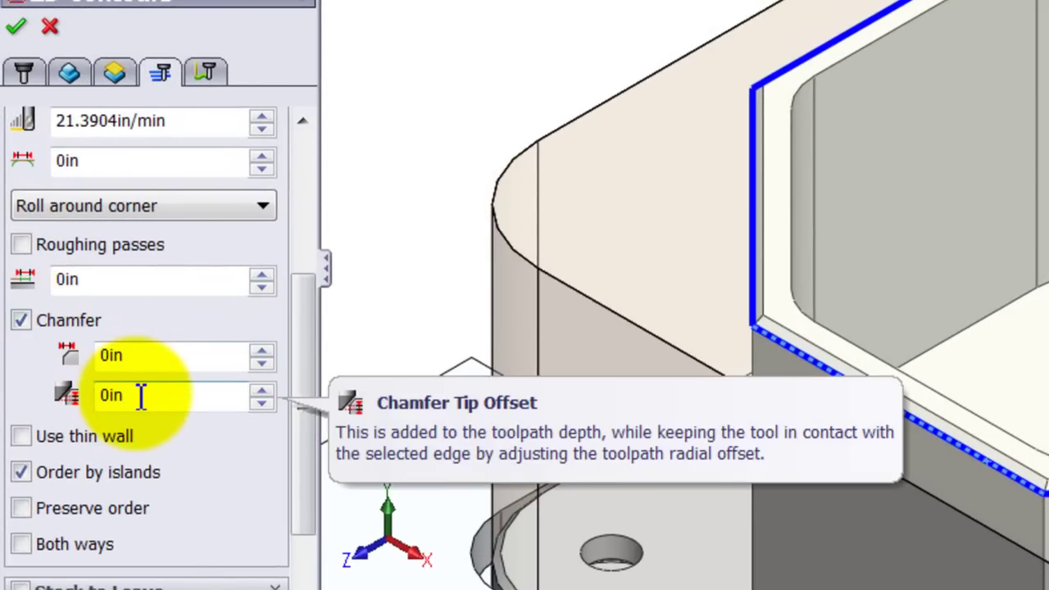
pyautogui.doubleClick(131, 394)
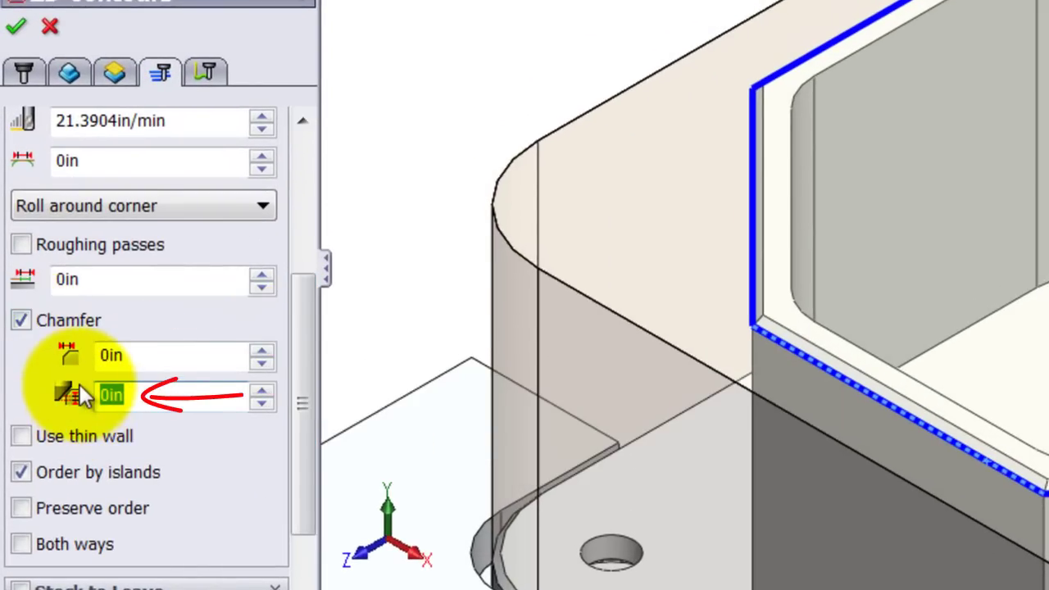
pyautogui.write('.075')
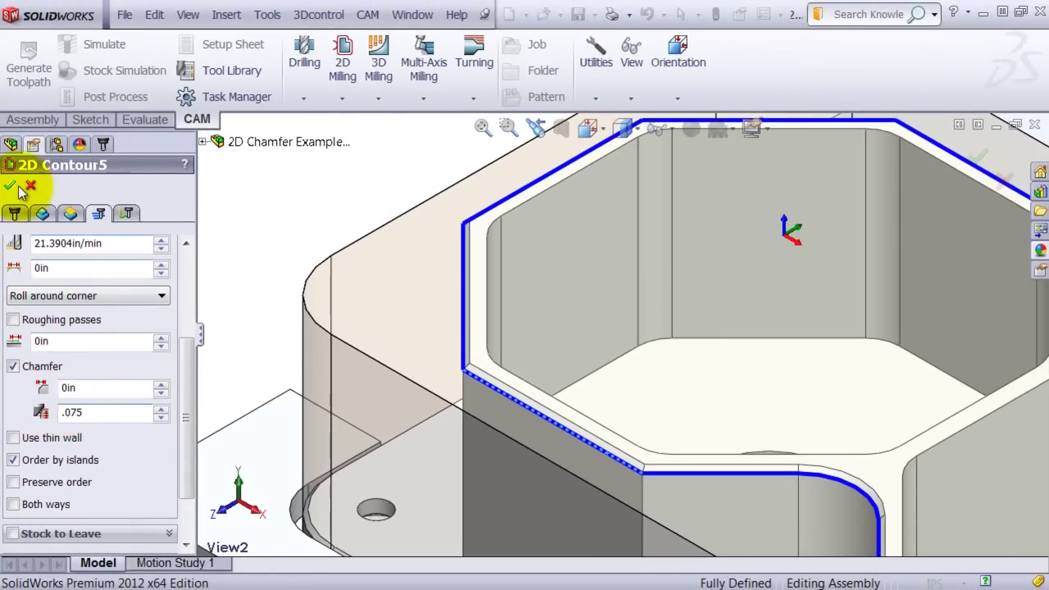
pyautogui.click(11, 185)
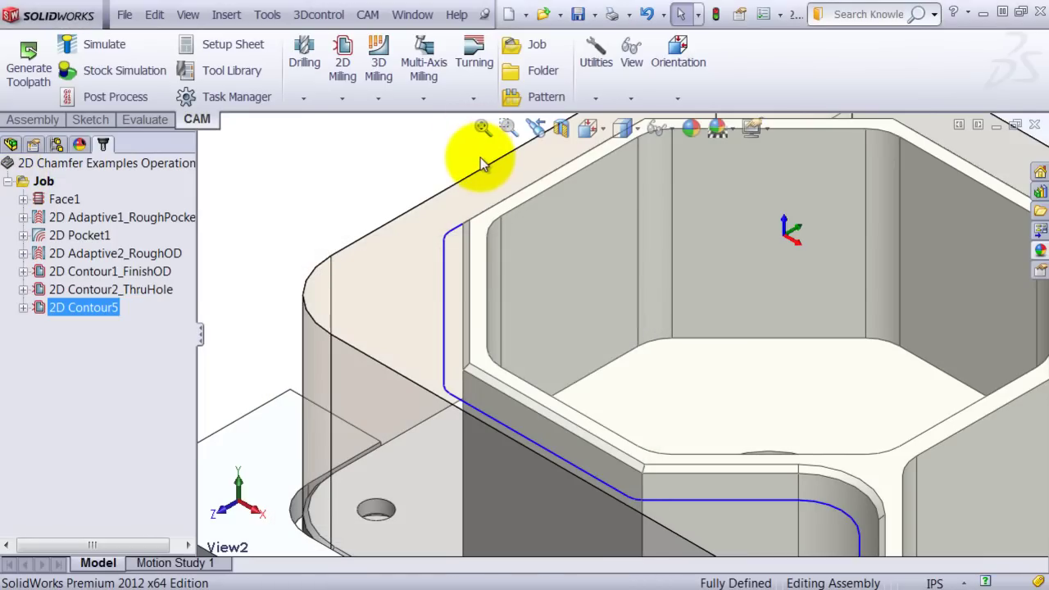
# Simulate the 2D Contour5 toolpath, checking the chamfer tool in the View3 and View4 close-ups
pyautogui.press('space')
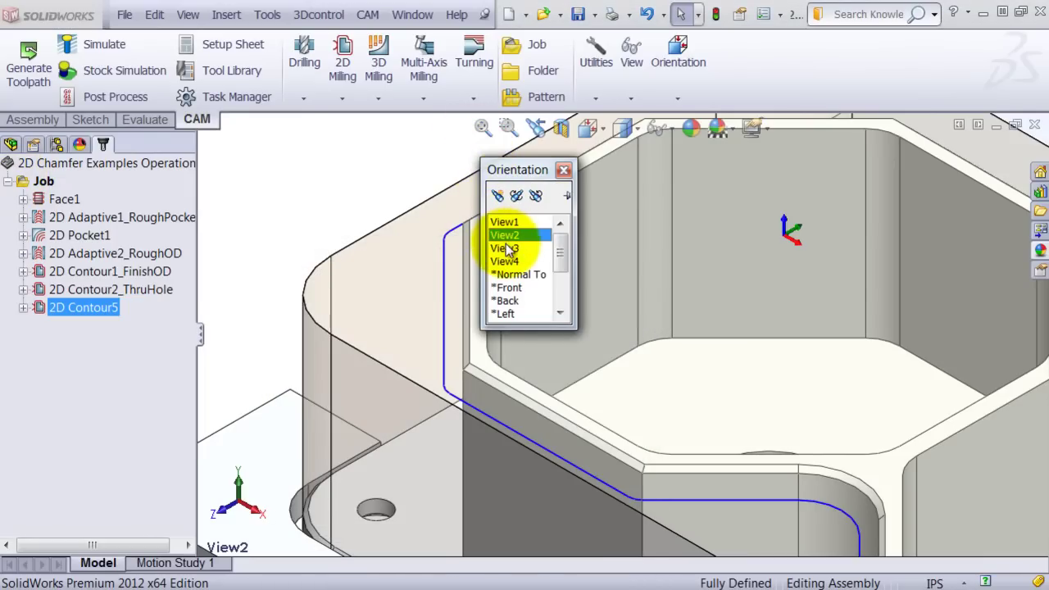
pyautogui.click(505, 248)
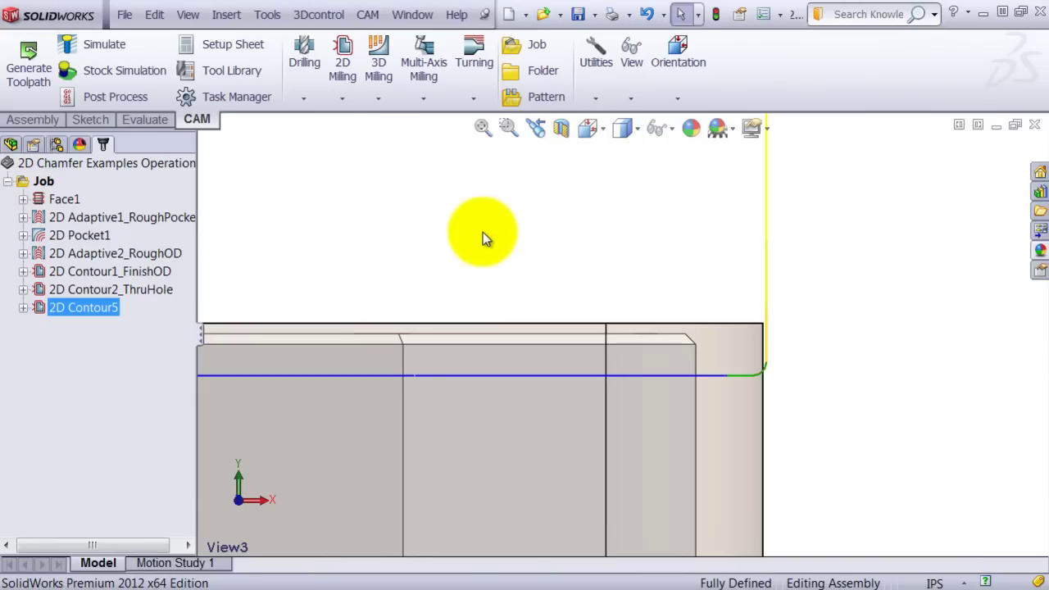
pyautogui.click(121, 47)
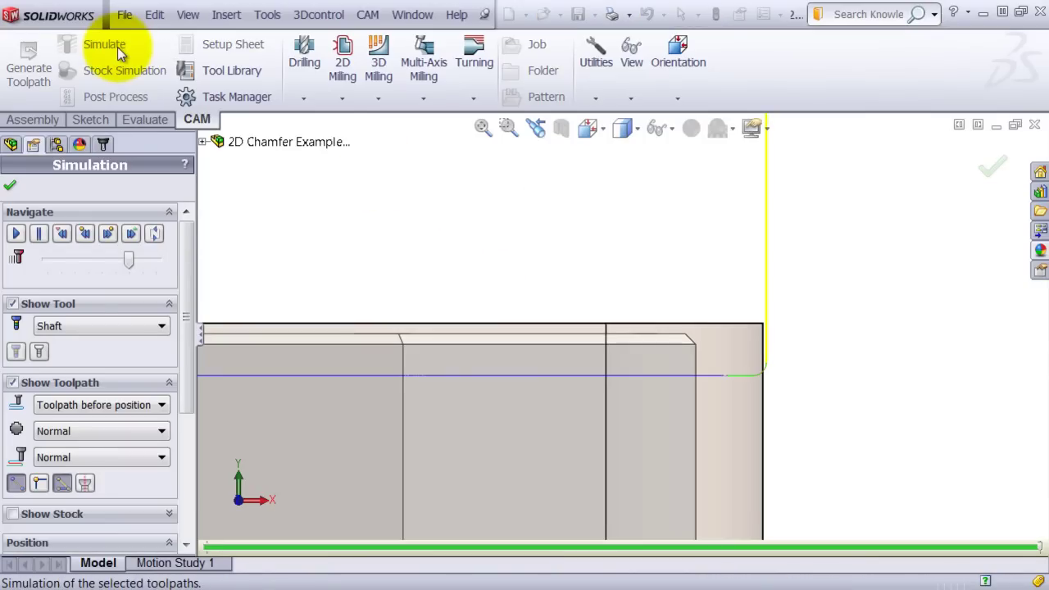
pyautogui.moveTo(1037, 546); pyautogui.dragTo(995, 553)
pyautogui.press('space')
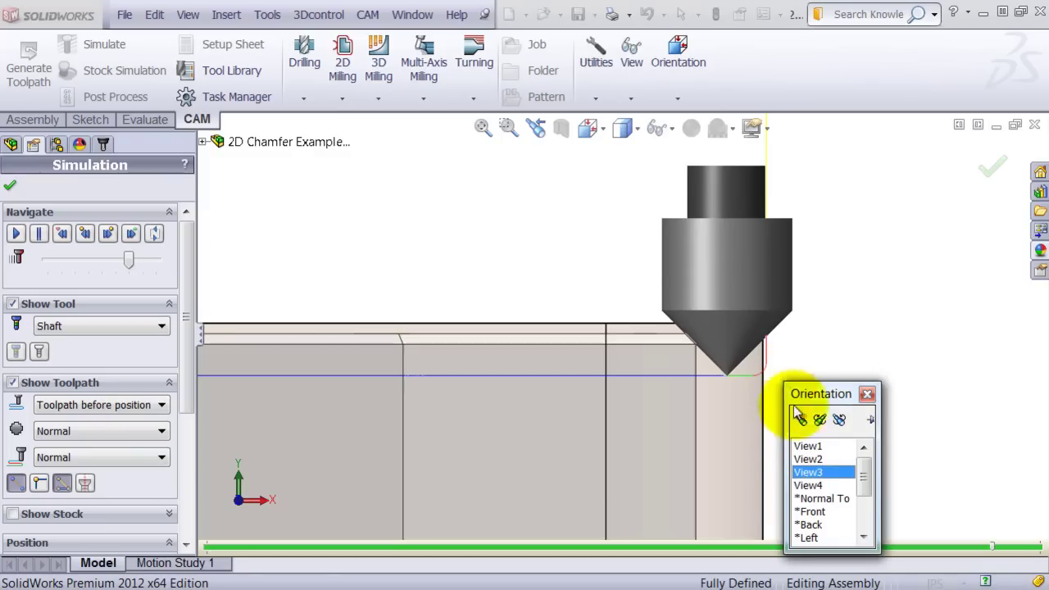
pyautogui.click(810, 486)
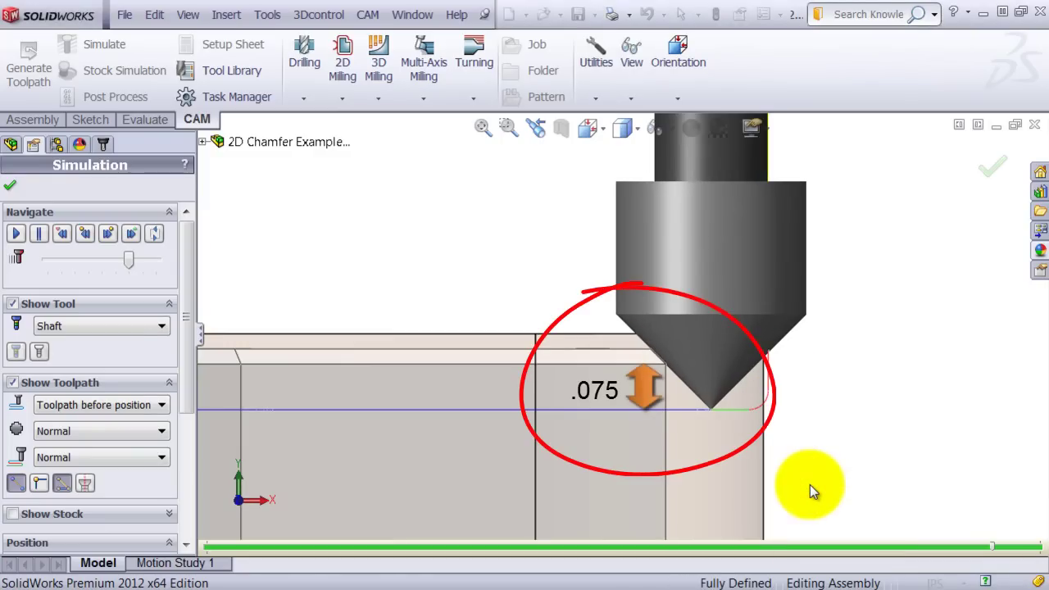
# Close the simulation and return to the isometric View1
pyautogui.click(10, 186)
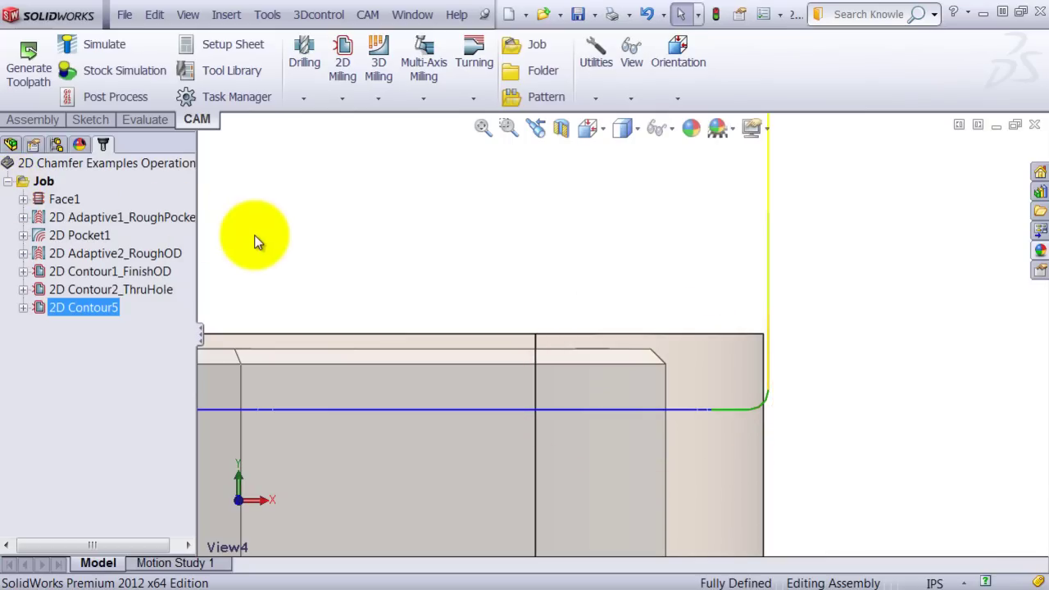
pyautogui.press('space')
pyautogui.doubleClick(279, 299)
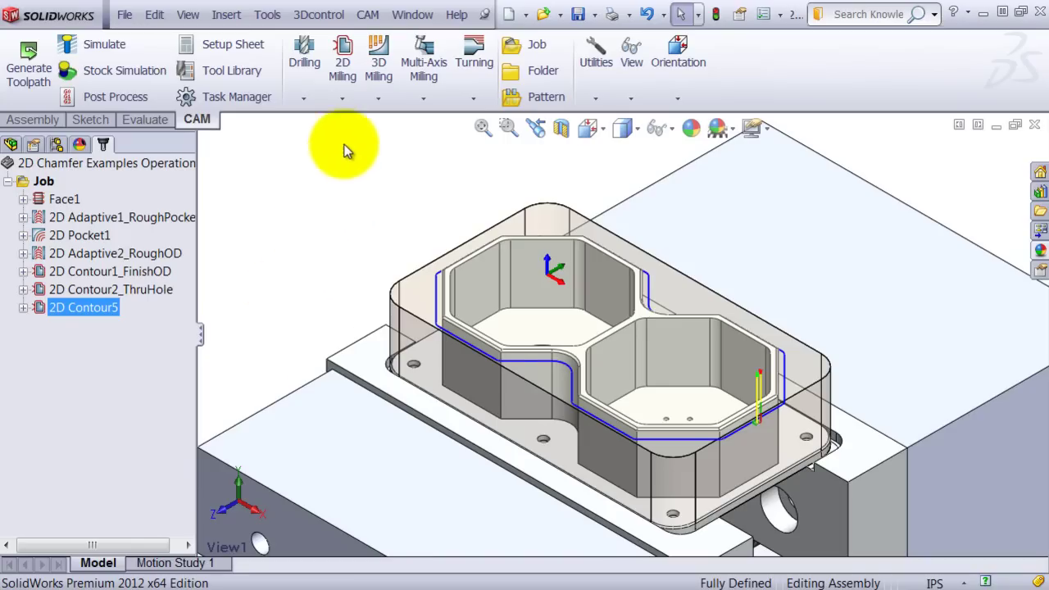
pyautogui.click(343, 98)
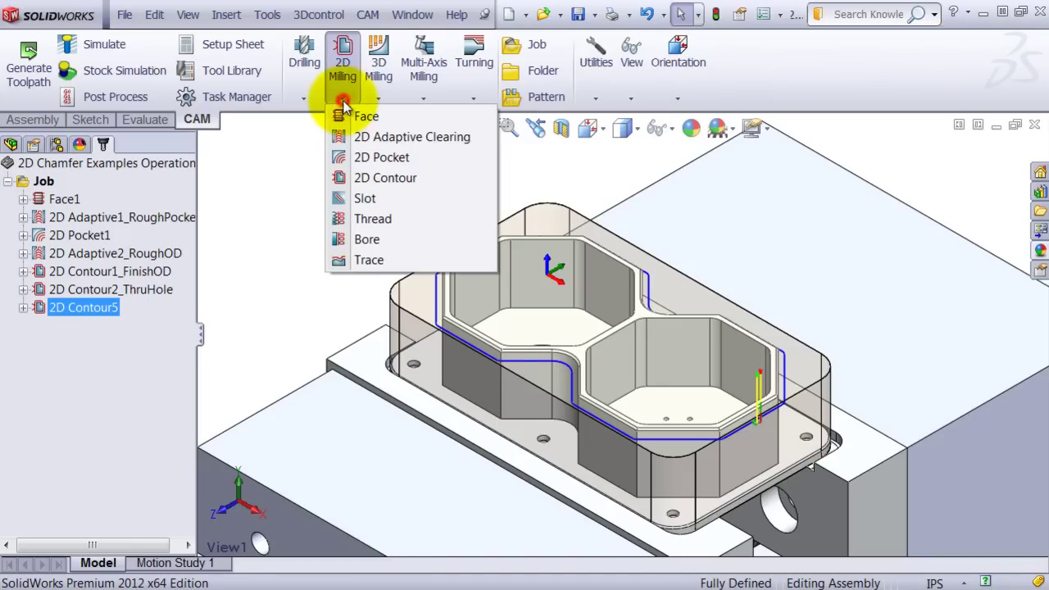
pyautogui.click(344, 176)
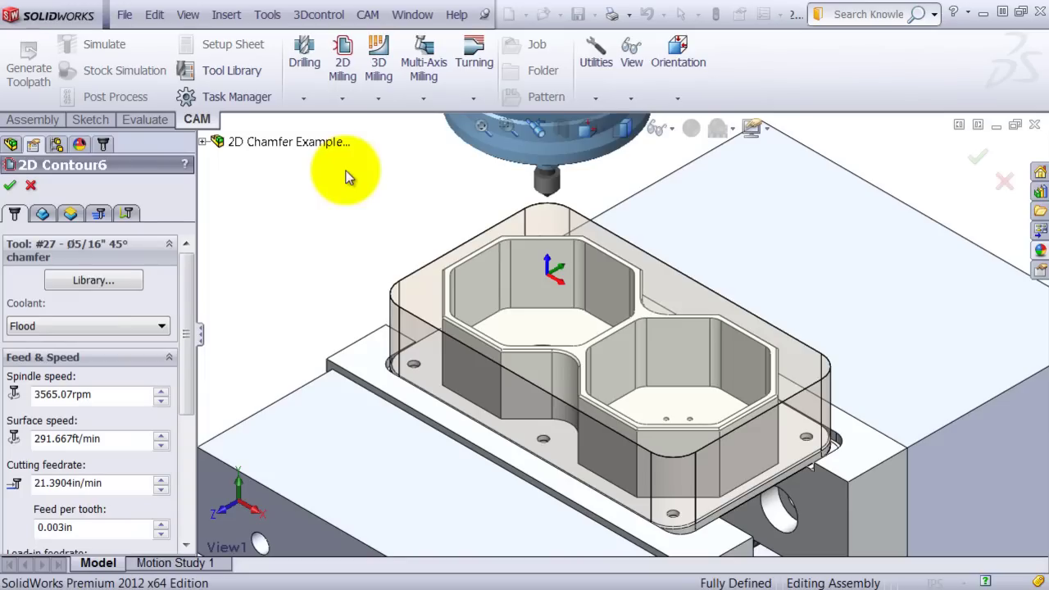
pyautogui.click(614, 269)
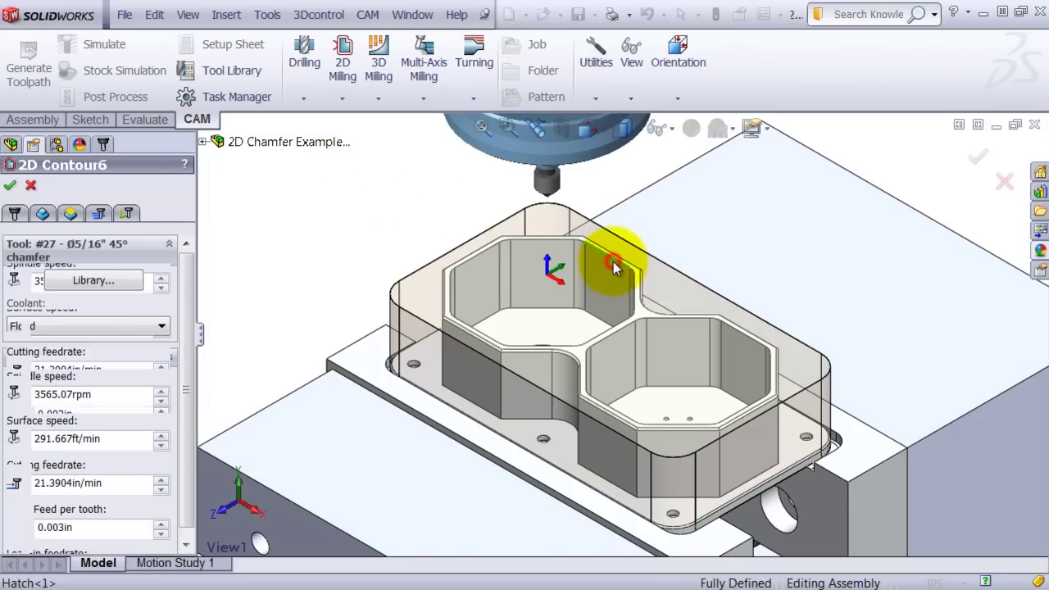
pyautogui.click(759, 352)
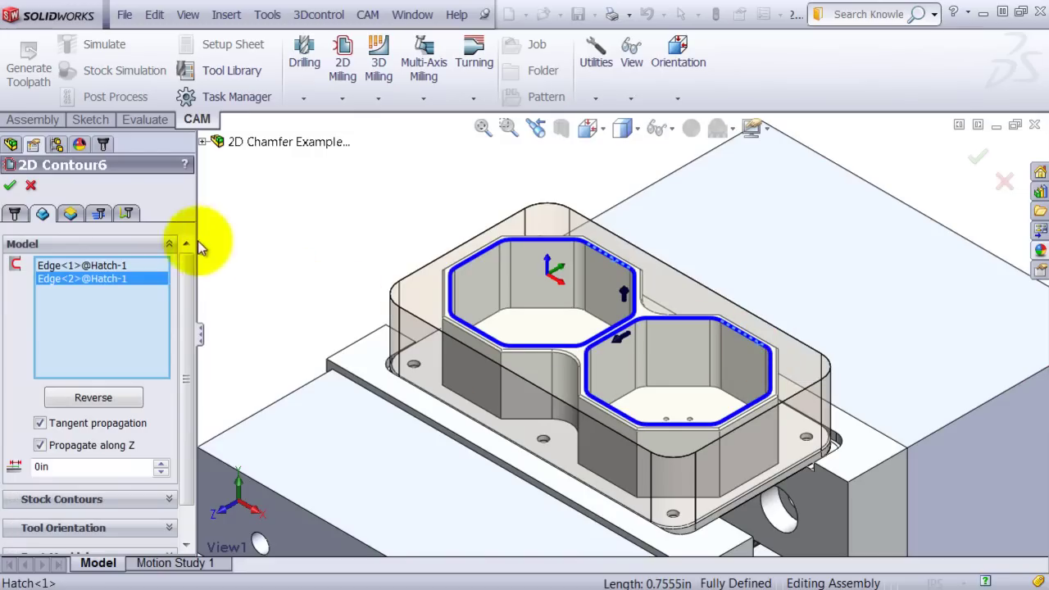
# Enable Chamfer with 0.075in tip offset and 0.01in chamfer width, then accept to generate the toolpath
pyautogui.click(96, 215)
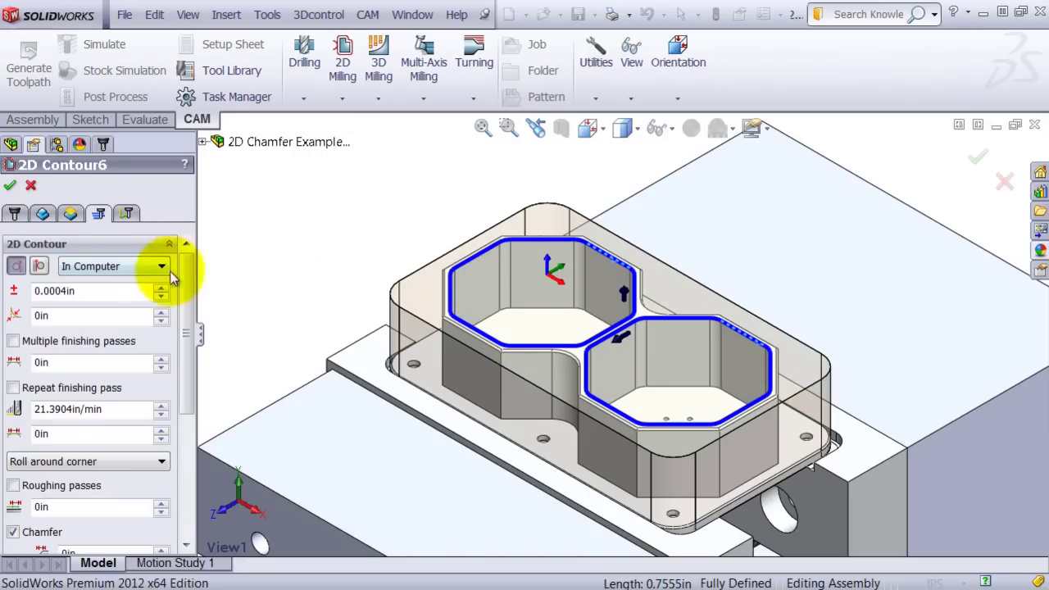
pyautogui.click(184, 279)
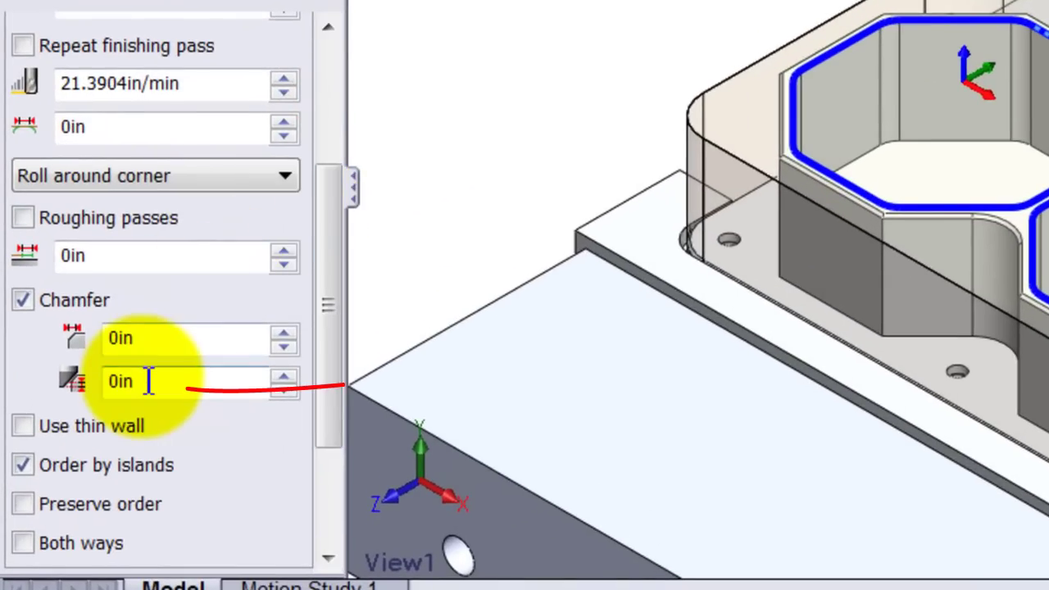
pyautogui.click(123, 412)
pyautogui.moveTo(147, 381); pyautogui.dragTo(86, 378)
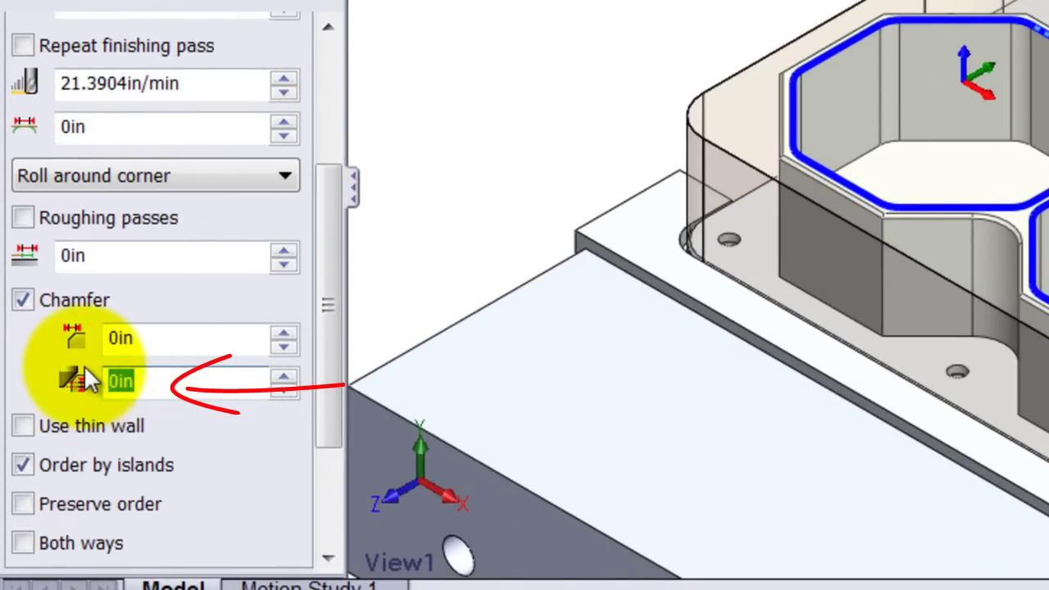
pyautogui.write('.075')
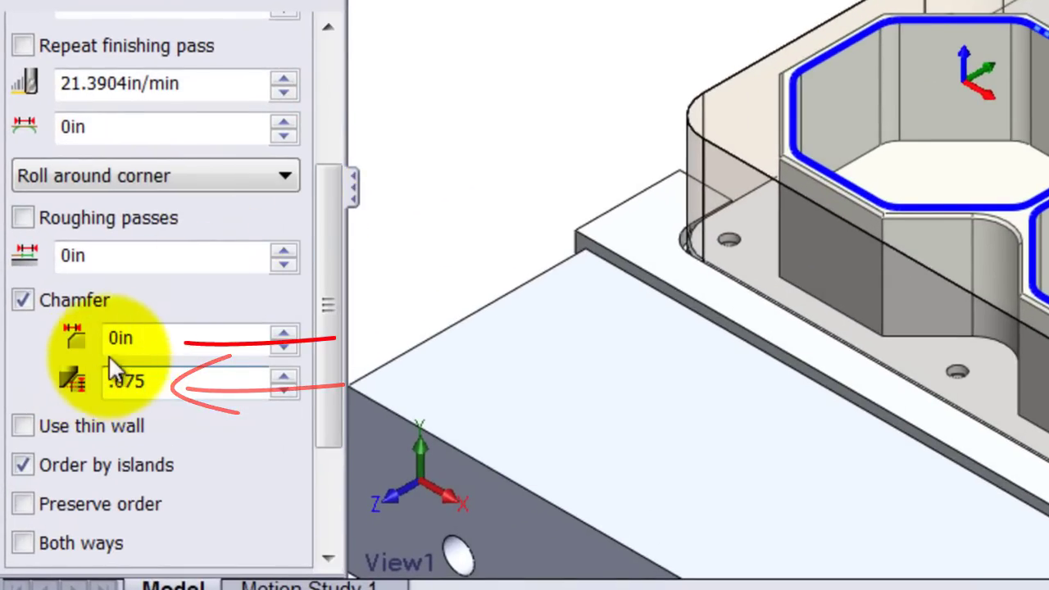
pyautogui.doubleClick(148, 337)
pyautogui.write('.01')
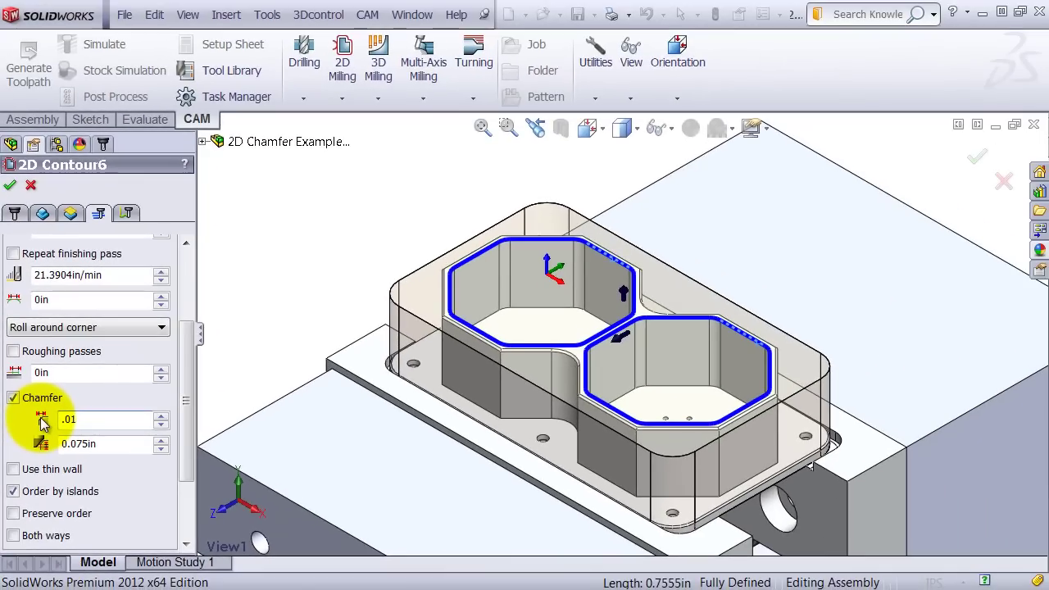
pyautogui.click(10, 185)
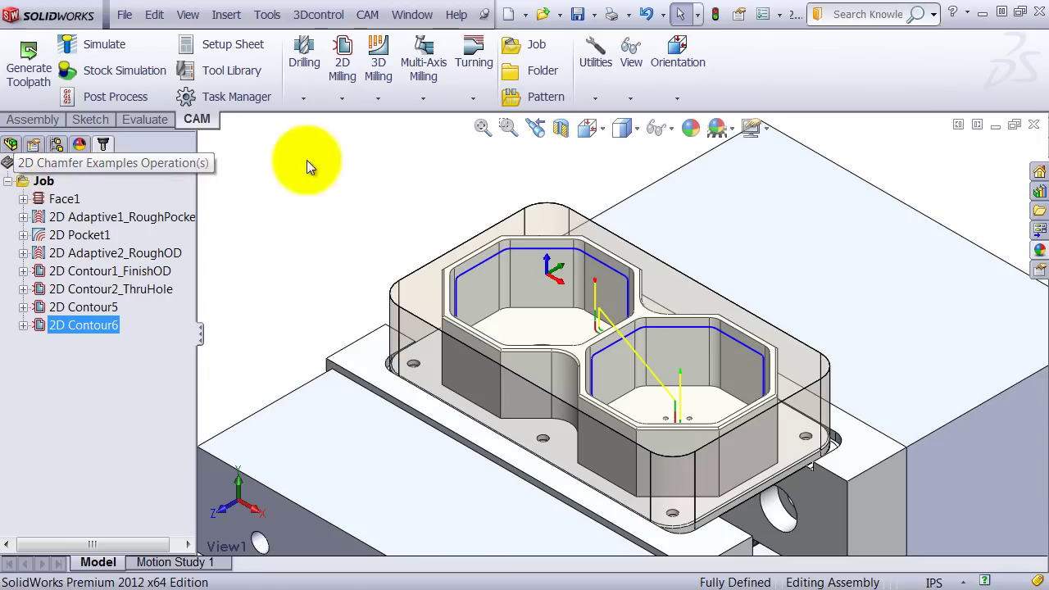
pyautogui.click(560, 128)
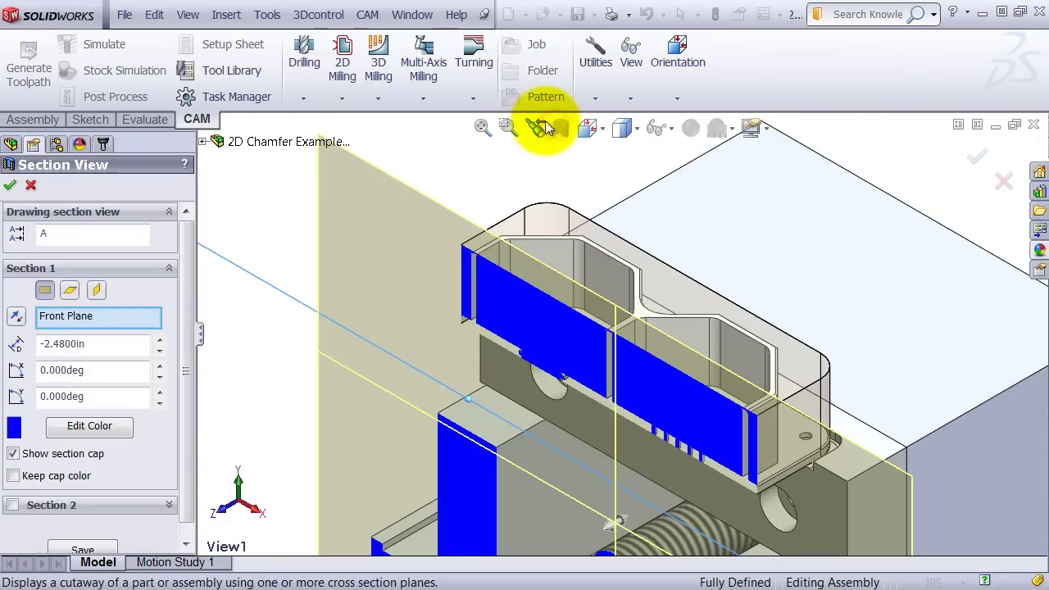
pyautogui.click(13, 186)
pyautogui.press('space')
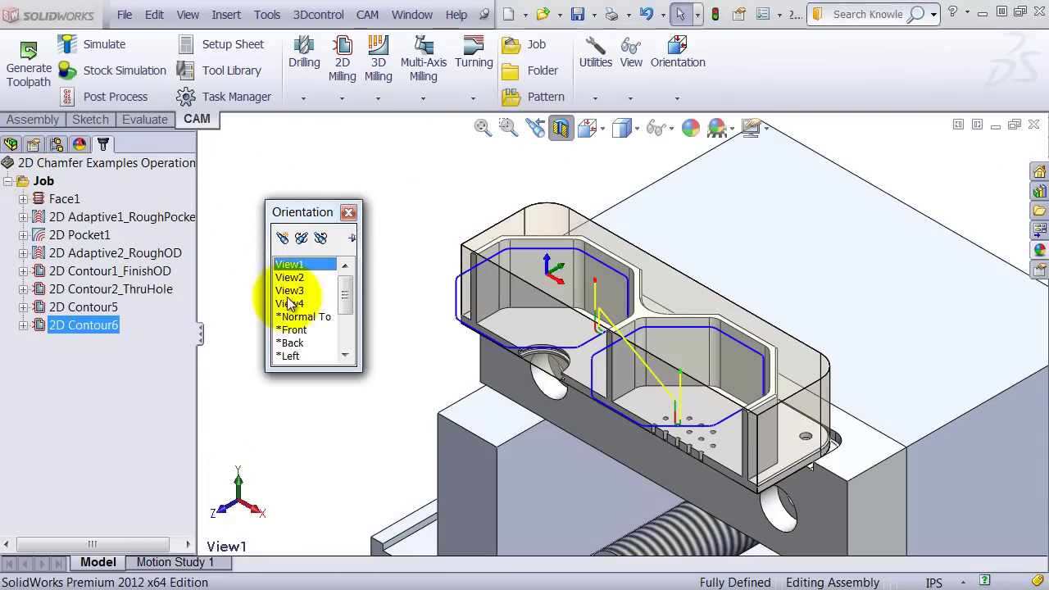
pyautogui.click(288, 304)
pyautogui.click(289, 304)
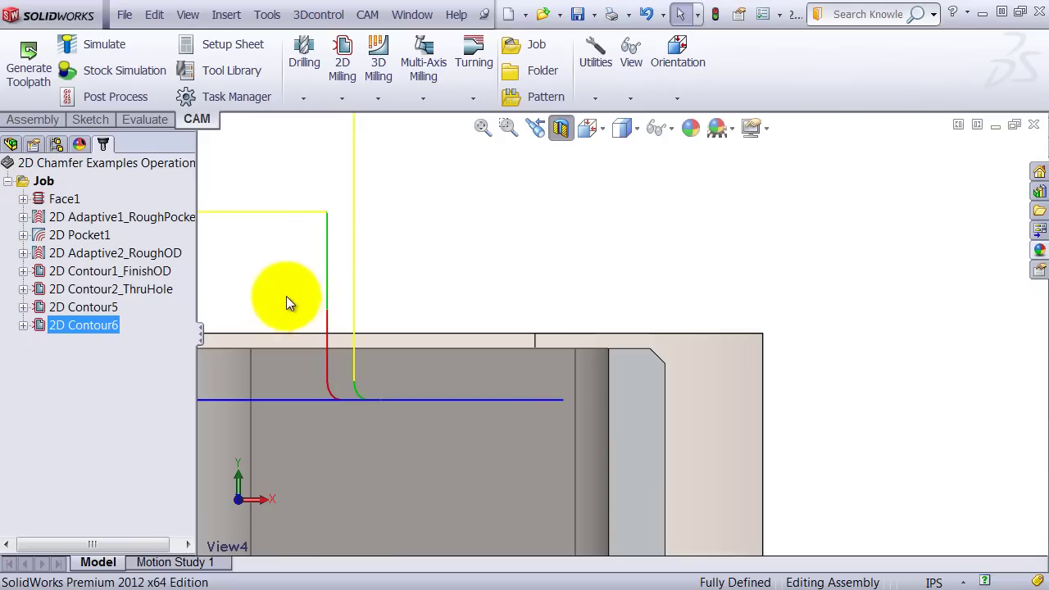
pyautogui.click(105, 44)
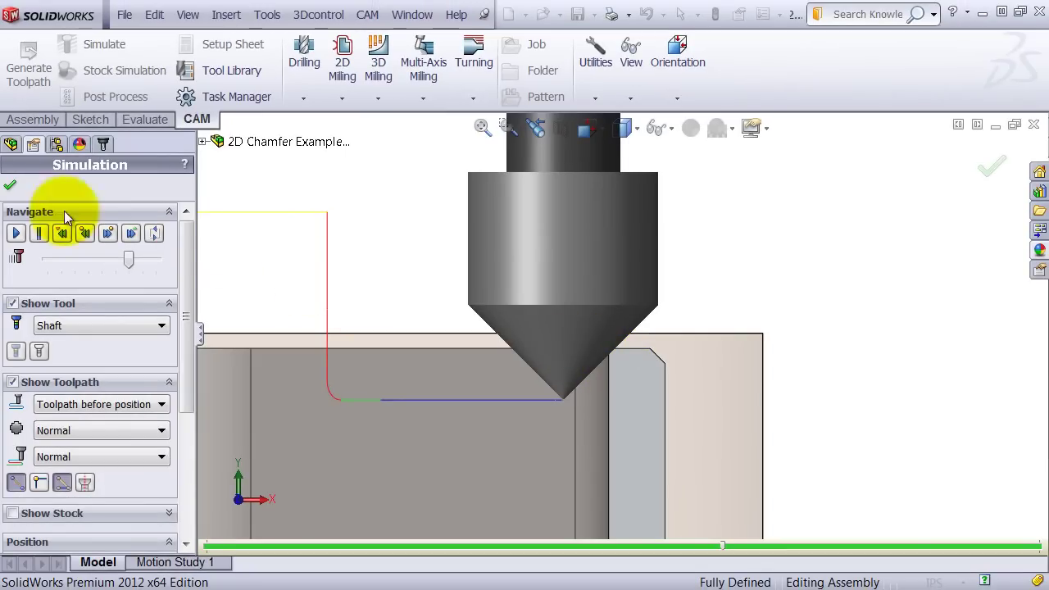
pyautogui.click(9, 186)
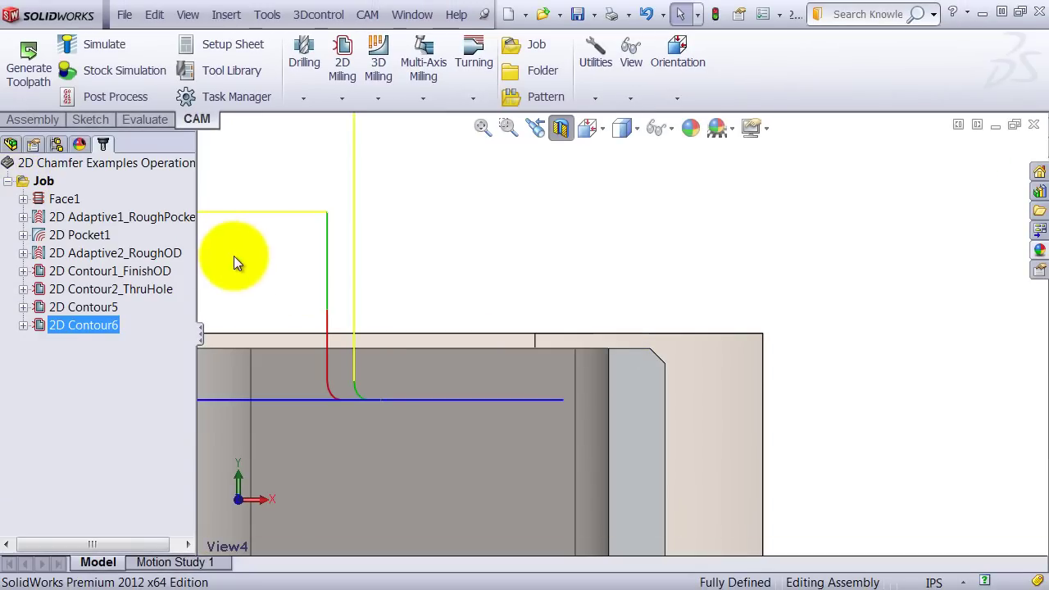
pyautogui.press('space')
pyautogui.doubleClick(261, 321)
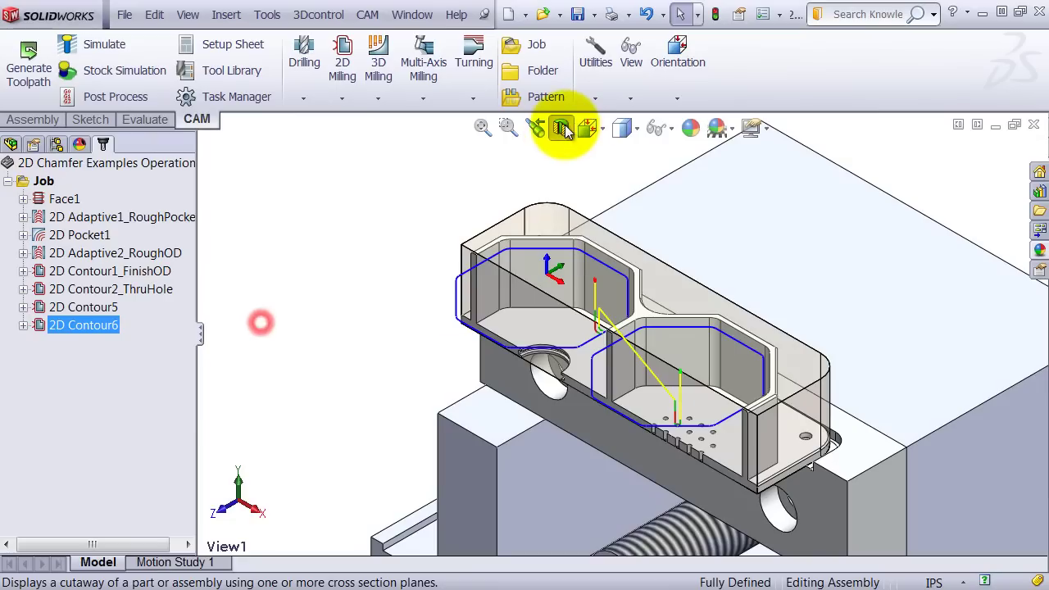
pyautogui.click(562, 127)
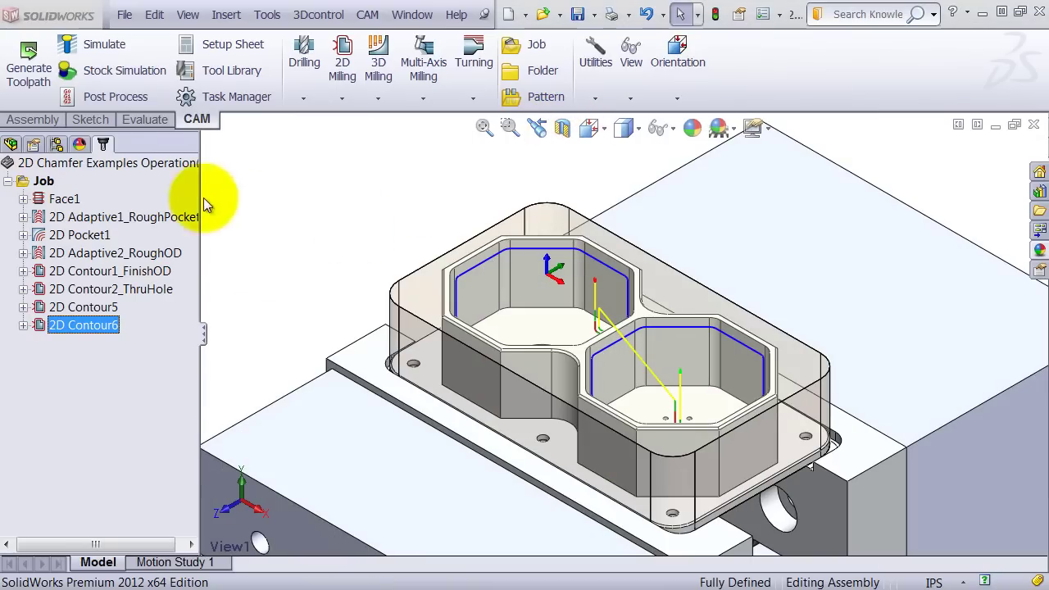
pyautogui.click(42, 181)
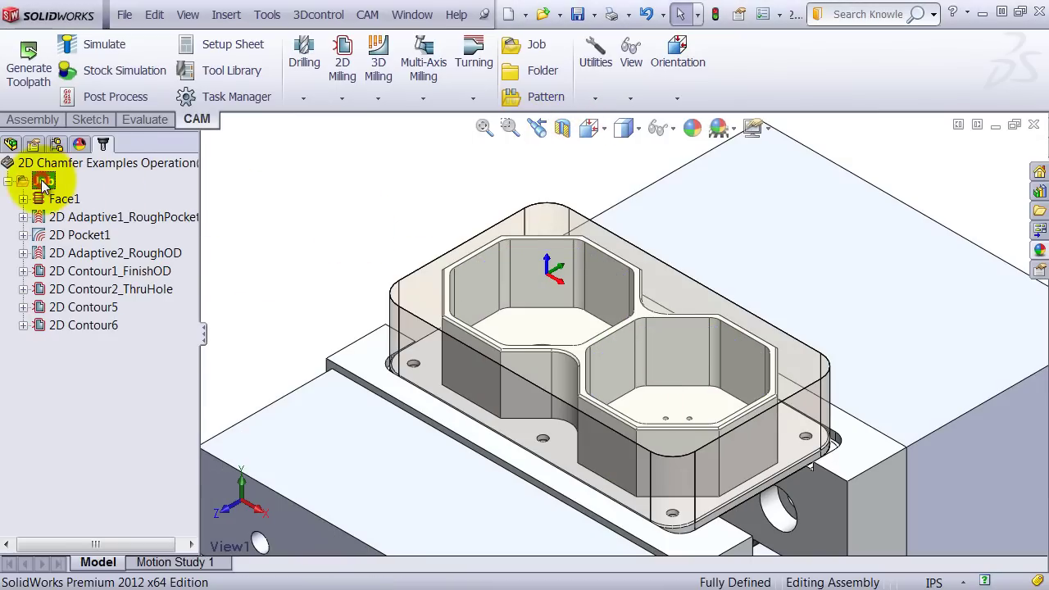
pyautogui.click(107, 72)
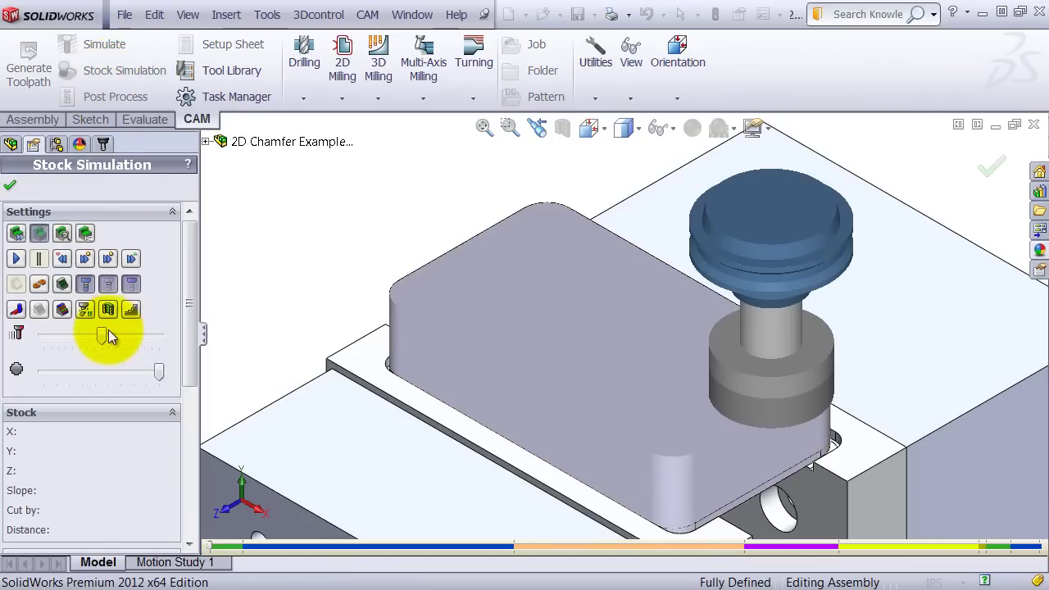
pyautogui.moveTo(104, 333); pyautogui.dragTo(63, 342)
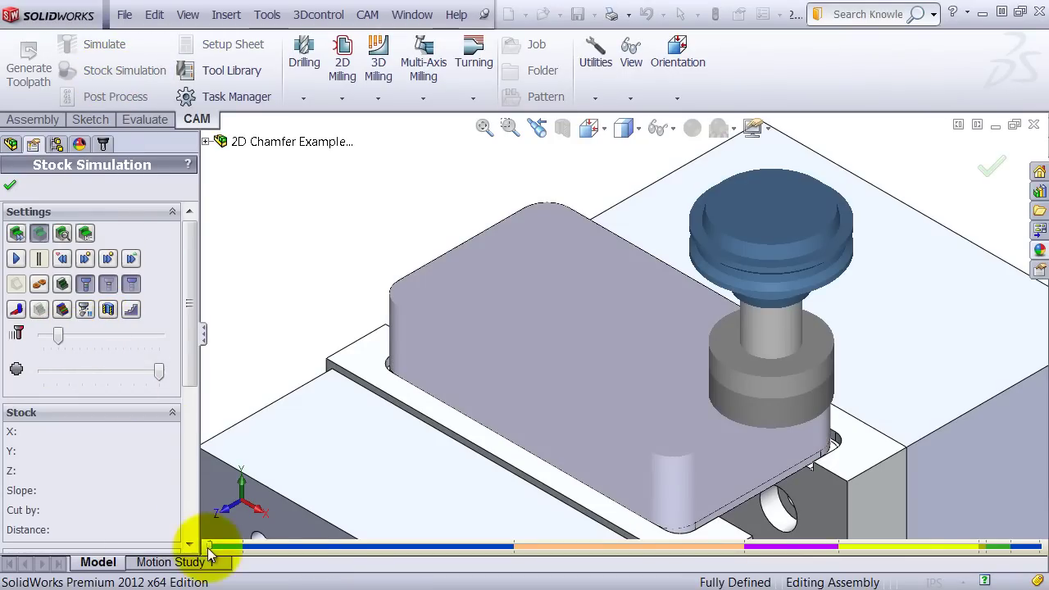
pyautogui.moveTo(612, 556)
pyautogui.mouseDown()
pyautogui.moveTo(870, 546)
pyautogui.moveTo(984, 556)
pyautogui.mouseUp()
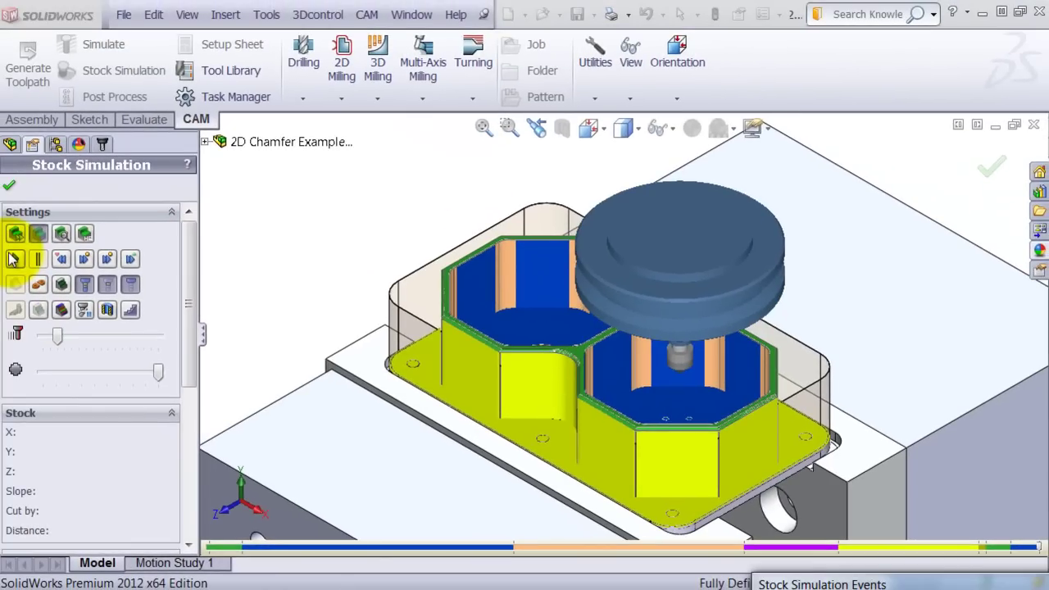
pyautogui.click(9, 185)
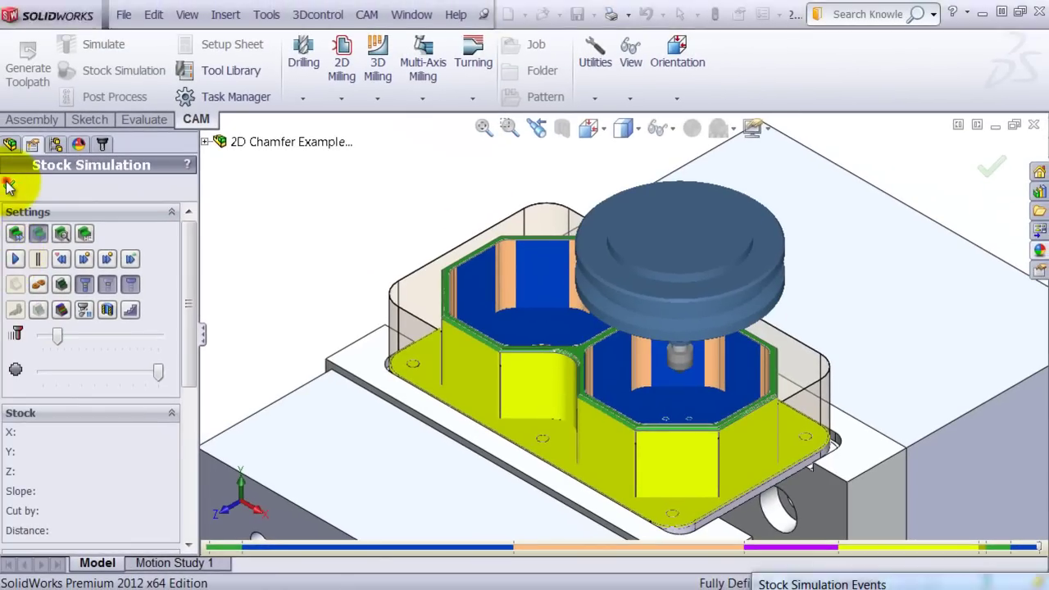